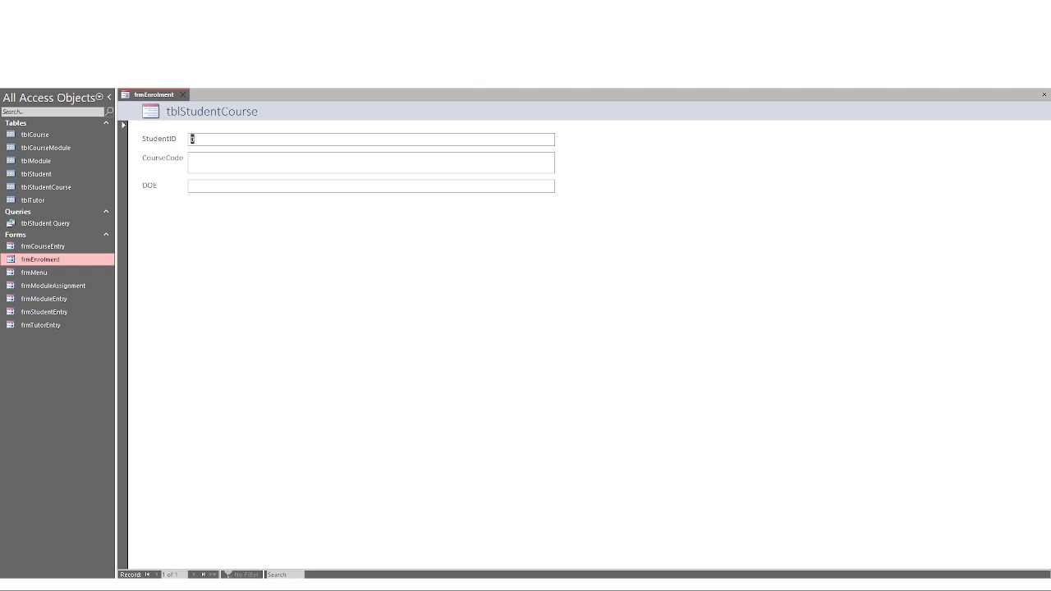
Open the enrolment form in Design view and show the fields of all tables in the field list.
click(202, 166)
click(42, 152)
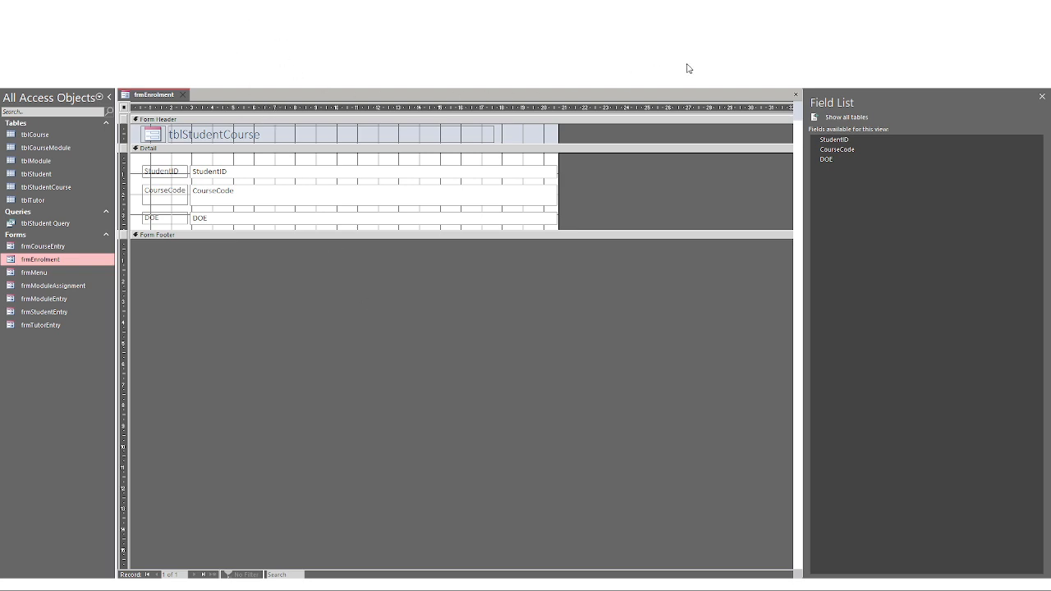
click(775, 70)
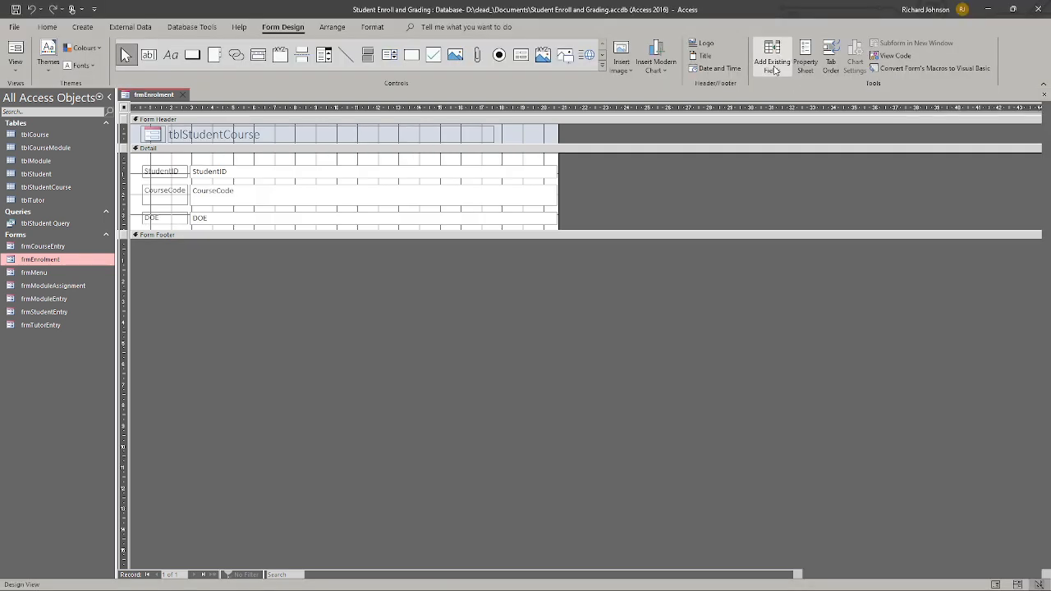
click(775, 71)
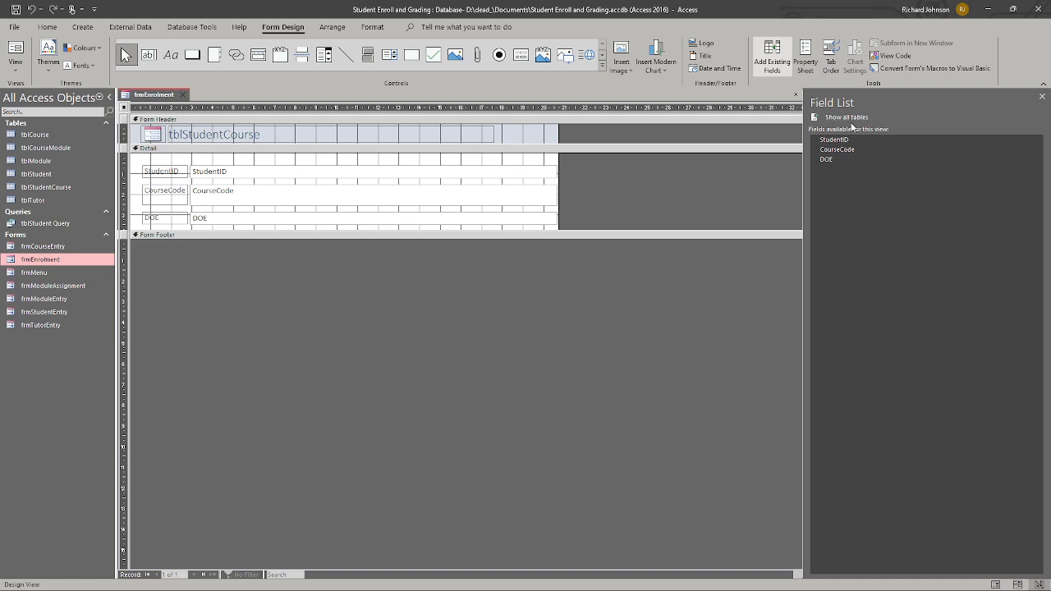
click(852, 119)
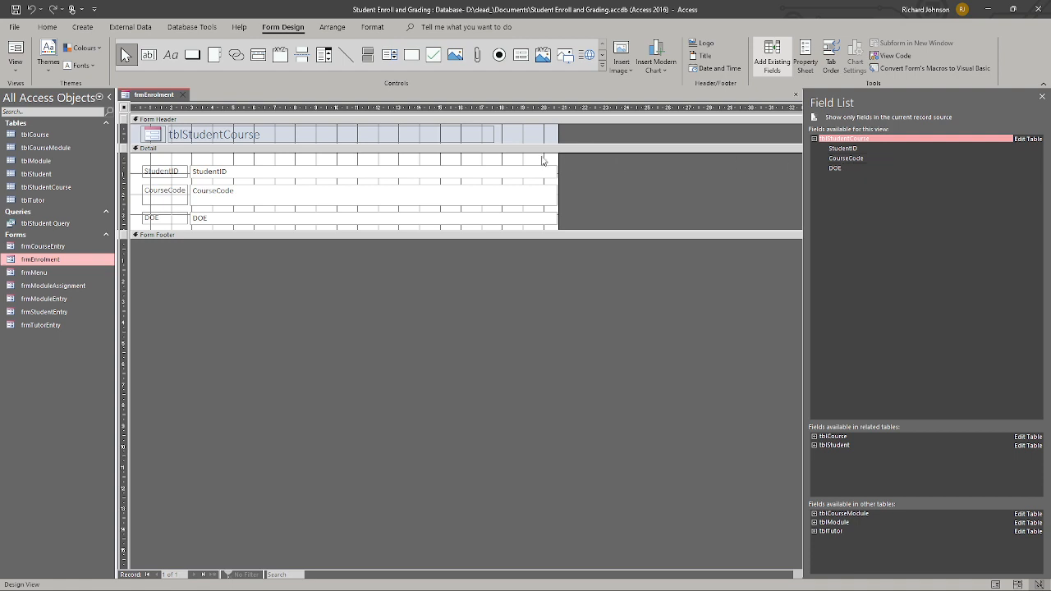
Add the Name field from tblStudent below StudentID and the Title field from tblCourse below CourseCode on the form.
click(813, 445)
click(841, 466)
drag(841, 467, 255, 184)
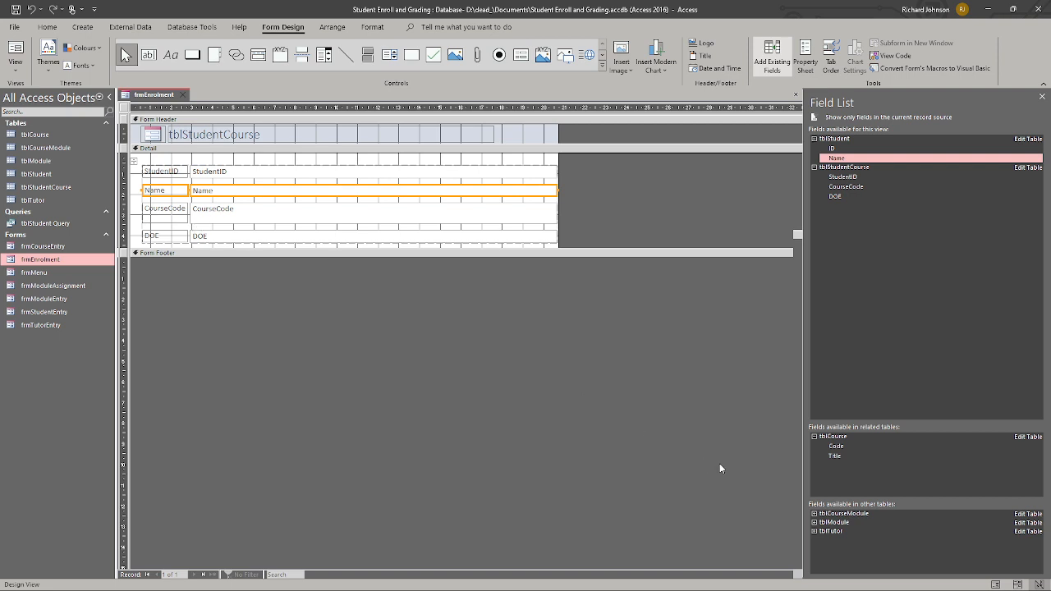
click(832, 457)
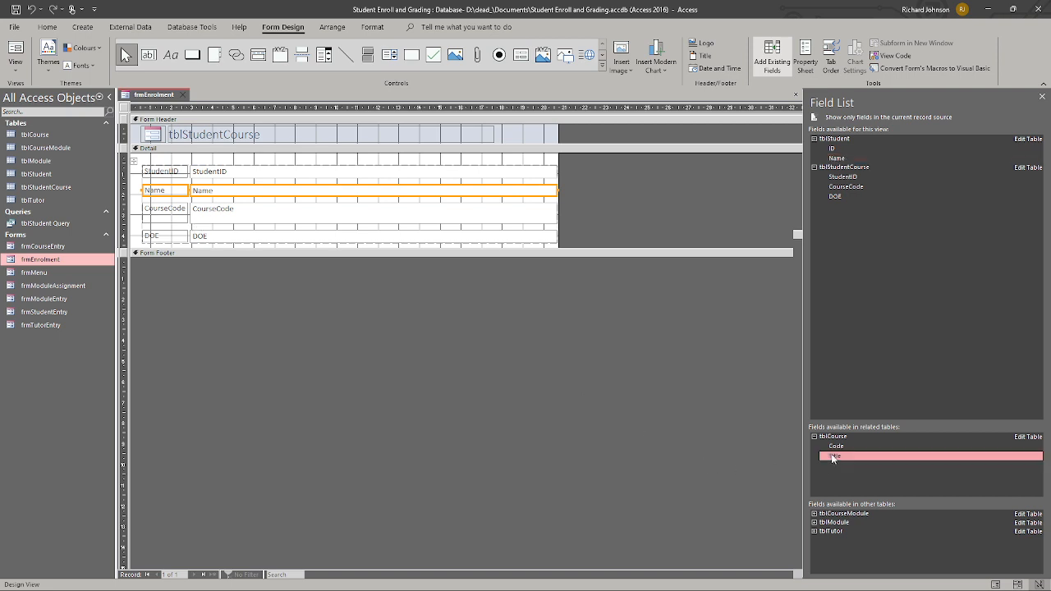
drag(832, 458, 205, 228)
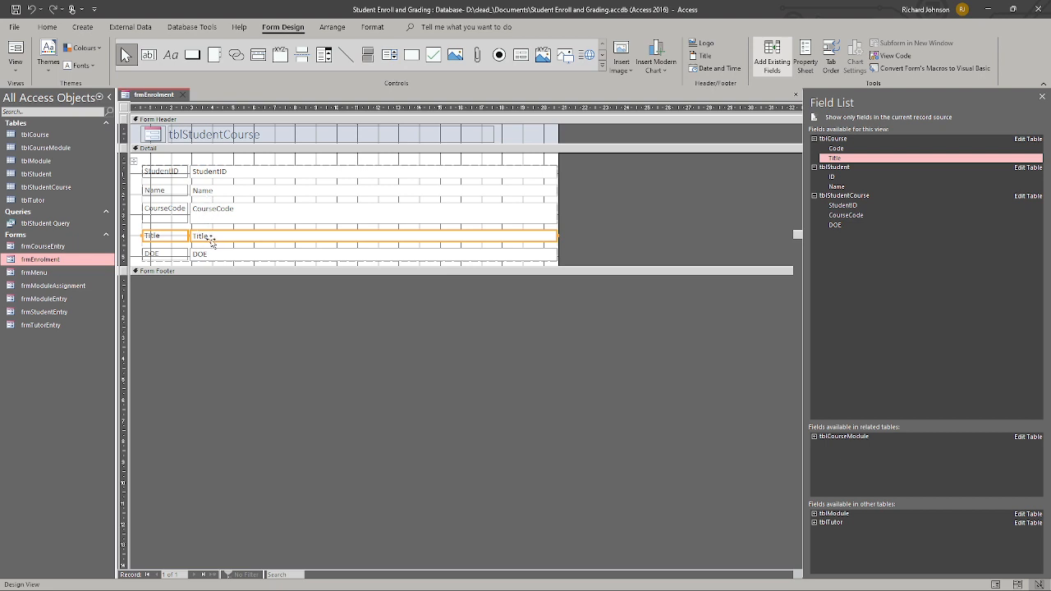
Look up the existing student IDs in tblStudent and the course codes in tblCourse, and close both tables.
double_click(40, 174)
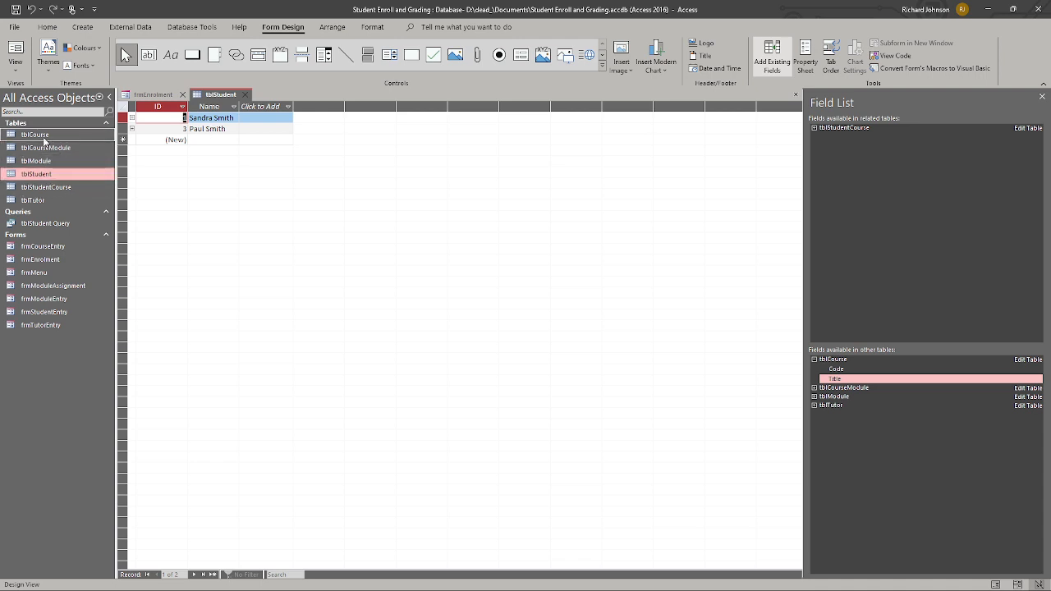
double_click(37, 135)
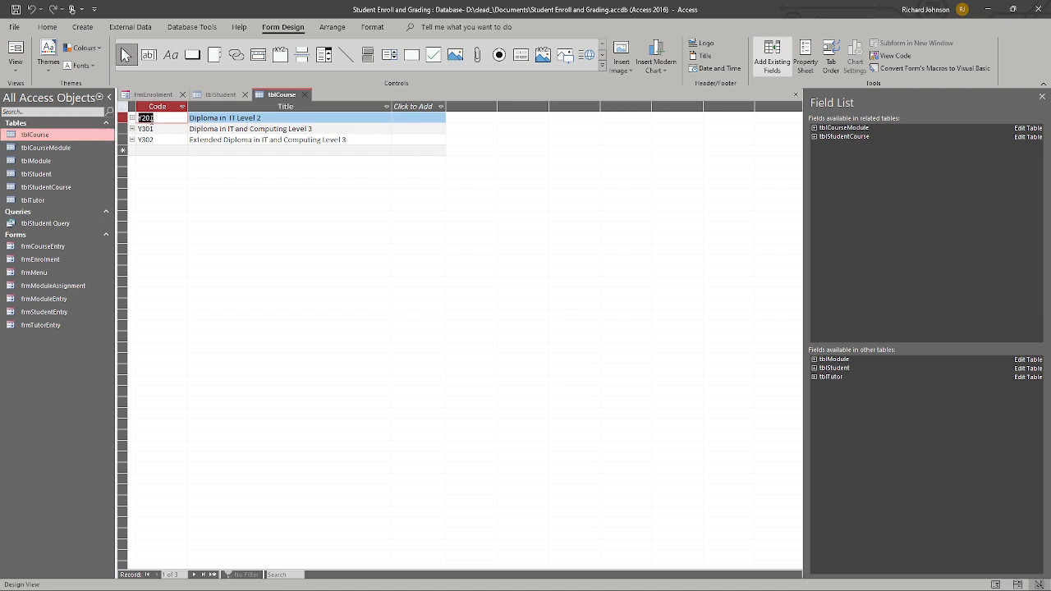
click(159, 141)
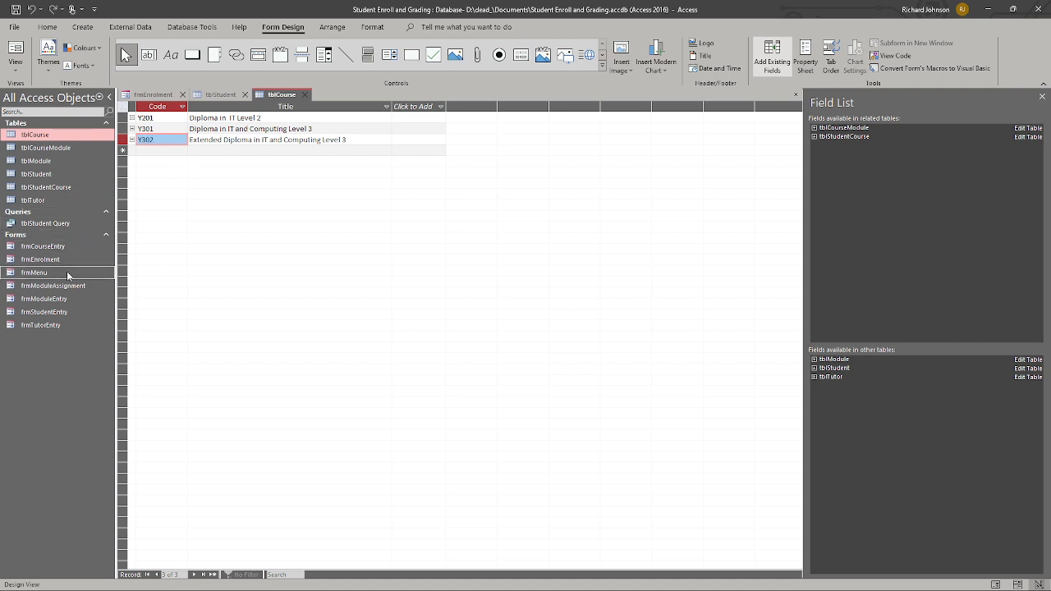
click(305, 95)
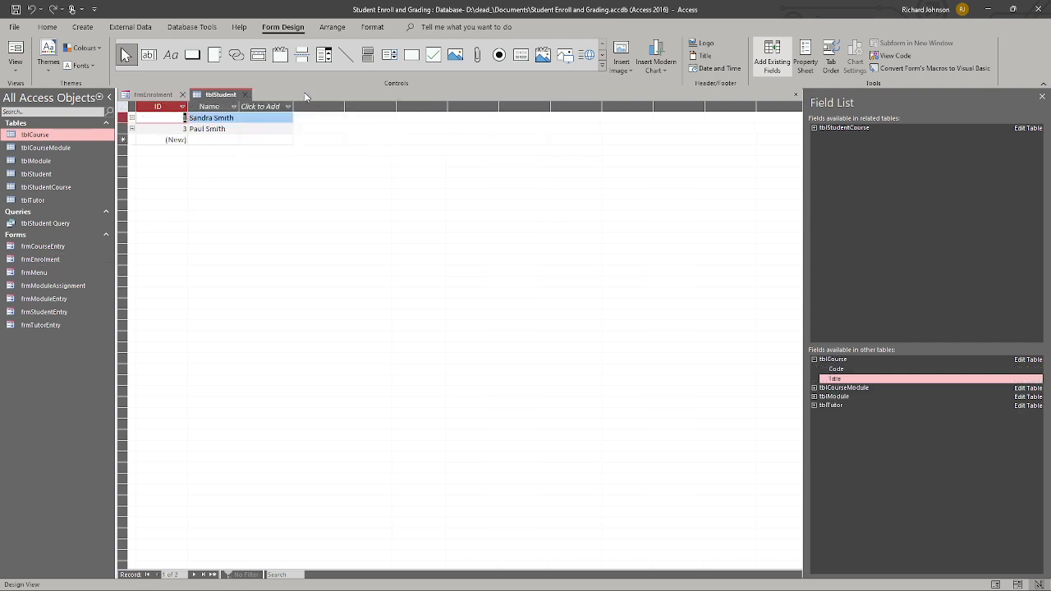
click(240, 95)
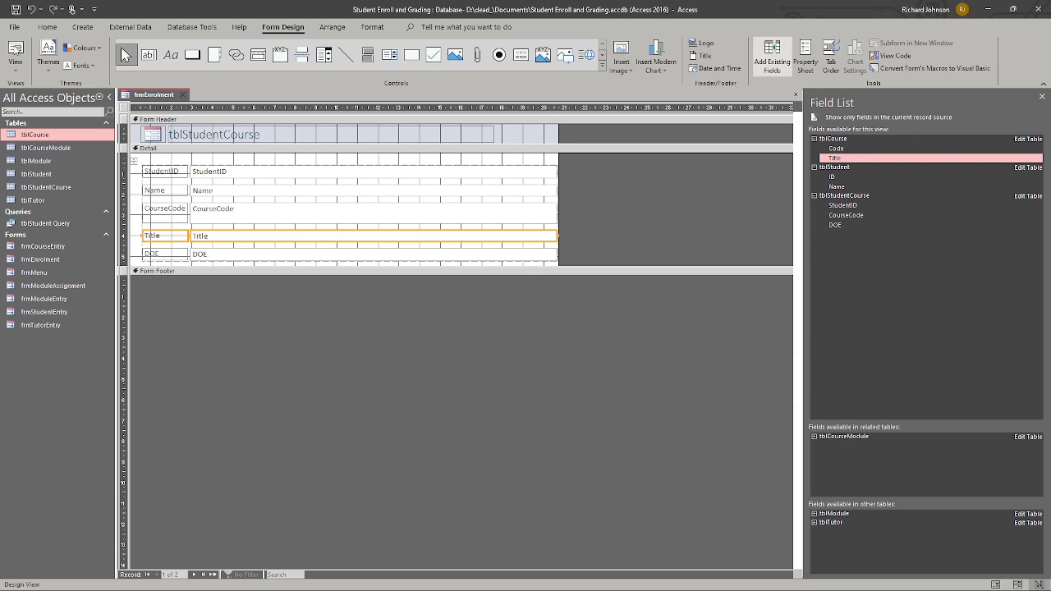
Display frmEnrolment in Form view and enter 1 as the StudentID.
click(51, 261)
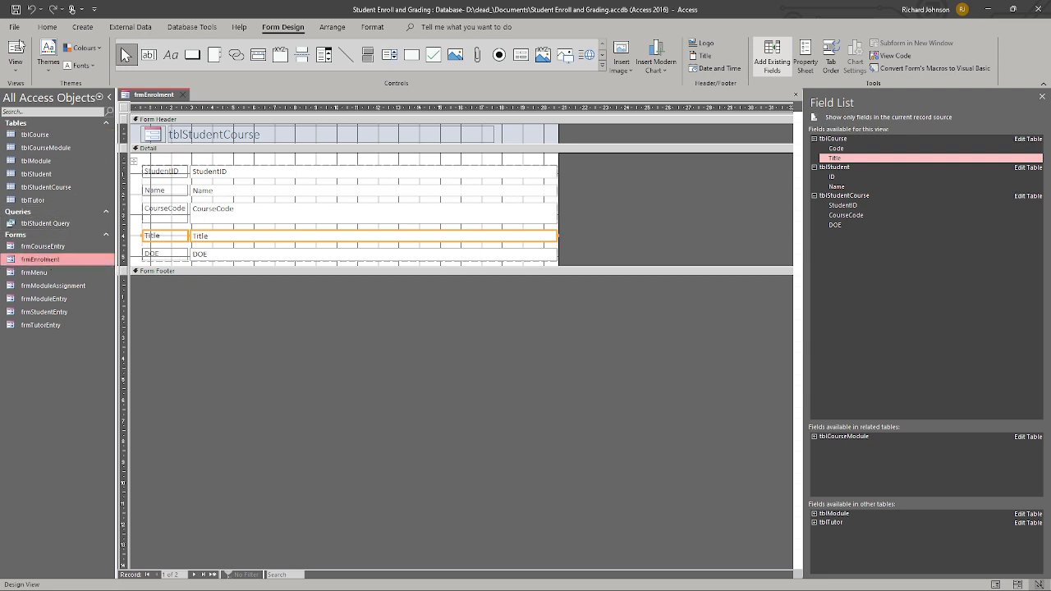
click(13, 52)
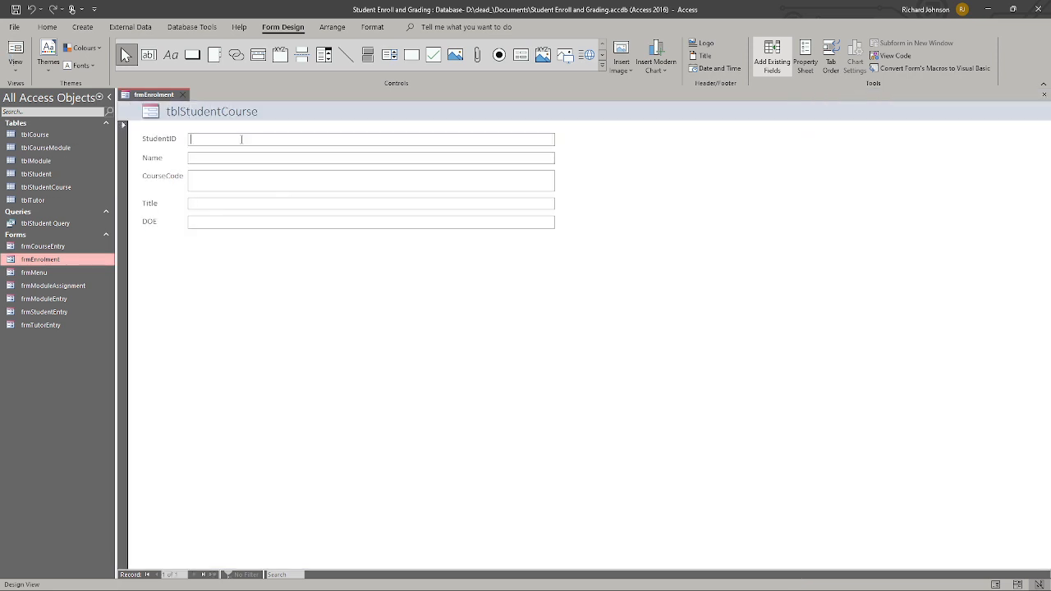
text(1)
key(Tab)
Enter Y302 as the CourseCode, clearing any stray characters around it, and move on to the DOE field.
click(208, 177)
text(Y302)
key(Tab)
click(227, 183)
click(220, 209)
click(232, 181)
key(Up)
key(Delete)
key(Delete)
key(Delete)
key(Delete)
key(Delete)
key(Tab)
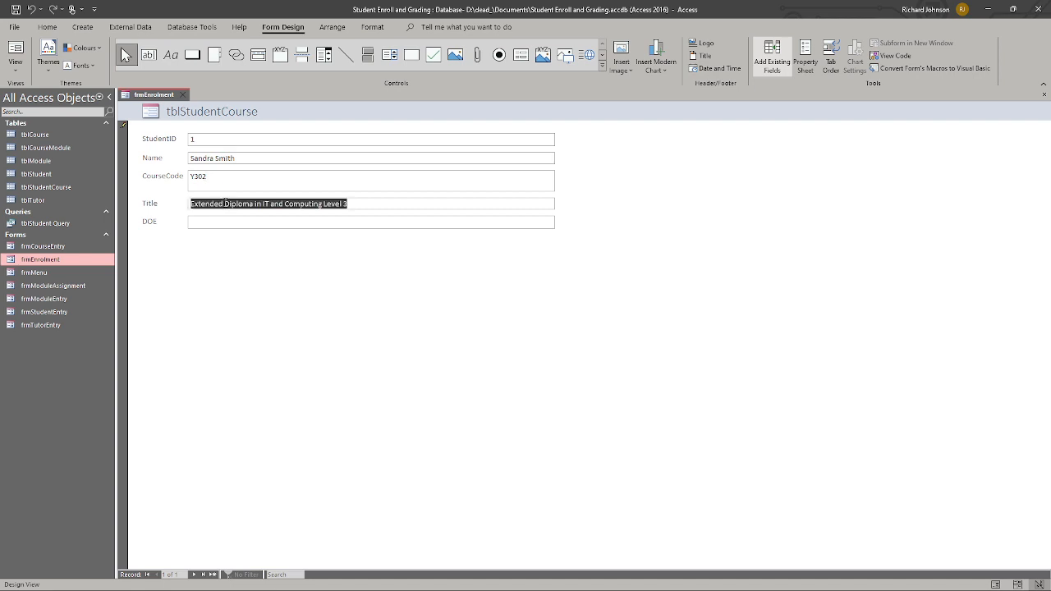
click(247, 220)
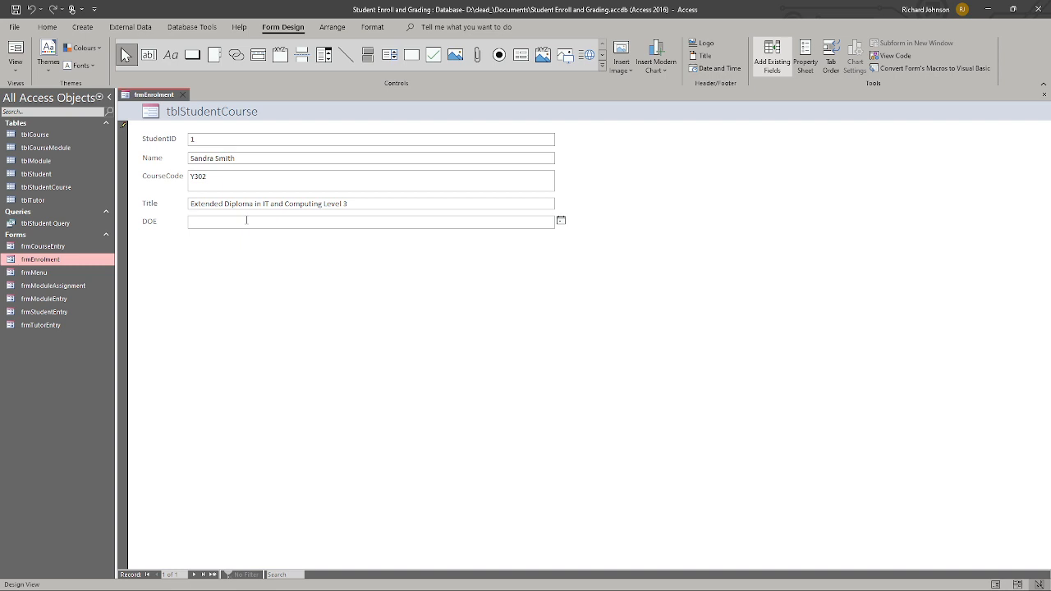